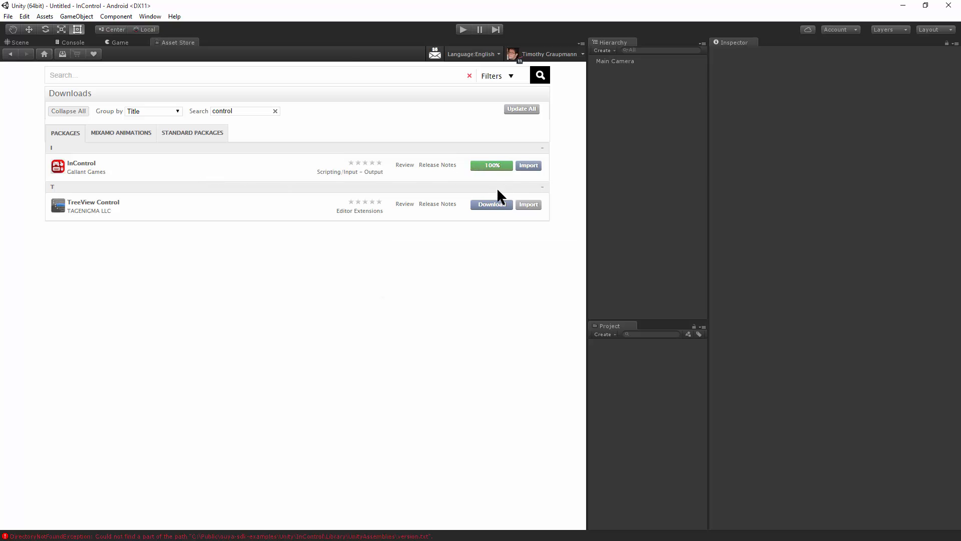
- Import the downloaded InControl package from the Asset Store into the project, and close the Asset Store
left_click(530, 167)
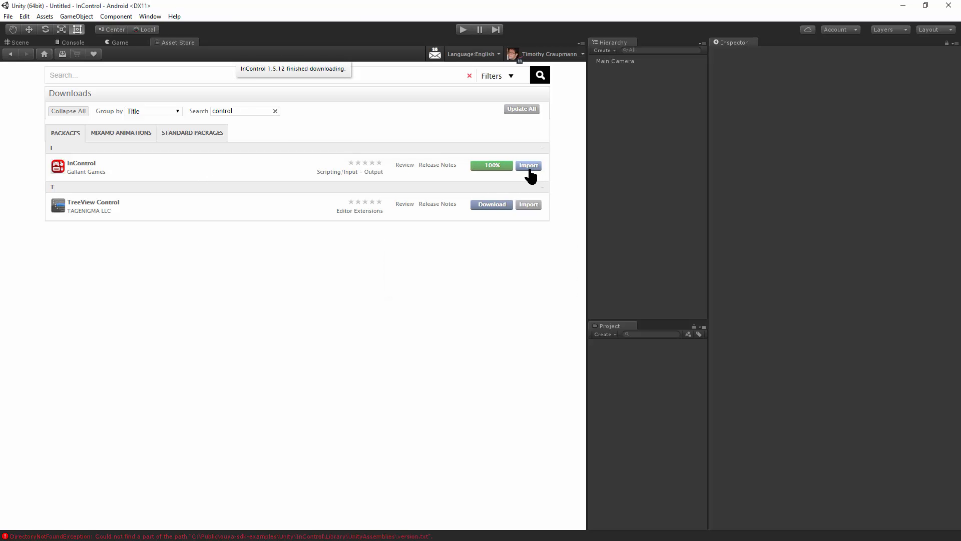
left_click(334, 302)
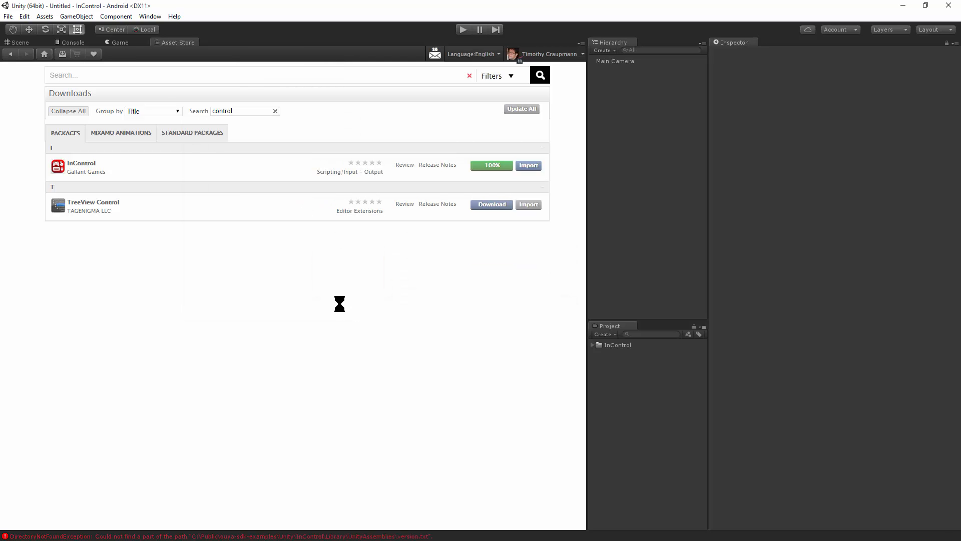
middle_click(183, 40)
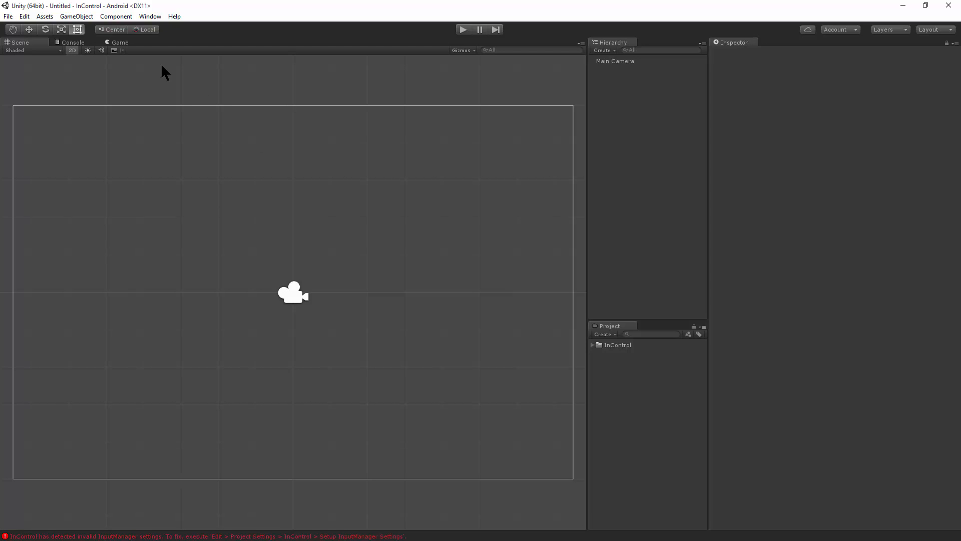
- Import the custom package OuyaSDK-Core.unitypackage from the OuyaSDK folder into the project
left_click(45, 16)
mouse_move(75, 87)
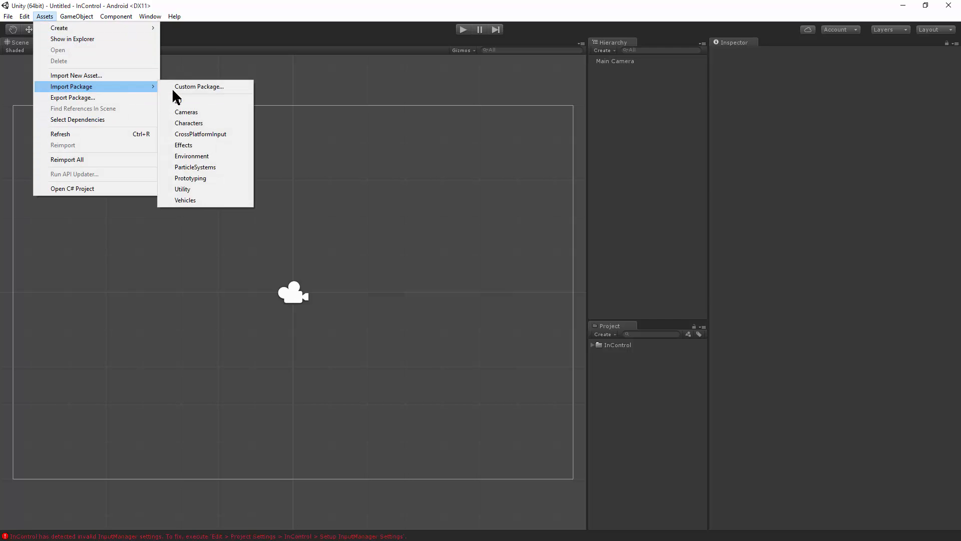
left_click(177, 86)
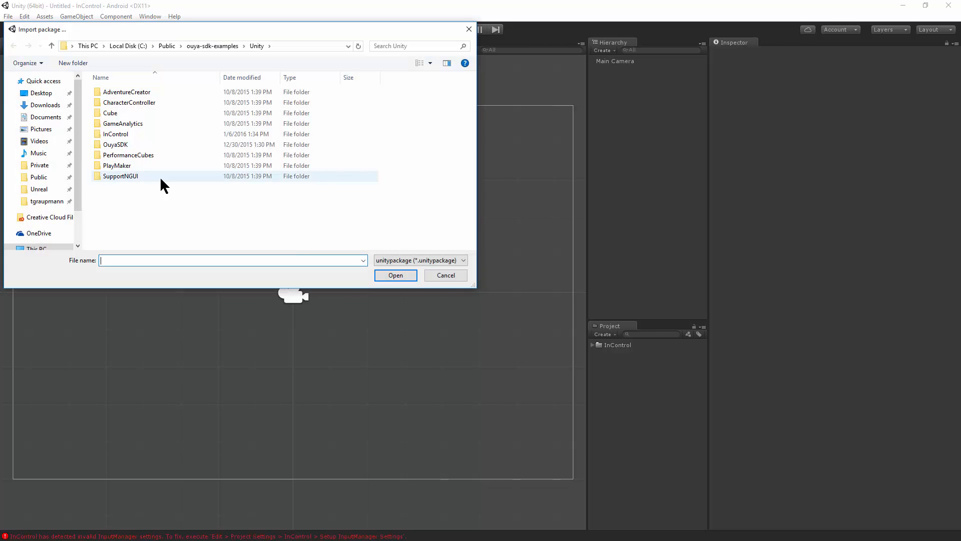
double_click(150, 145)
left_click(152, 155)
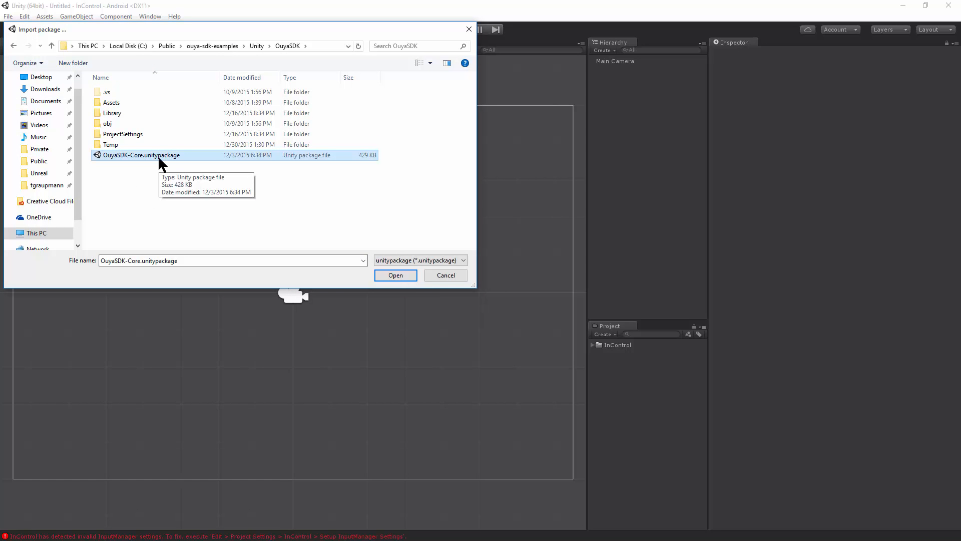
double_click(158, 155)
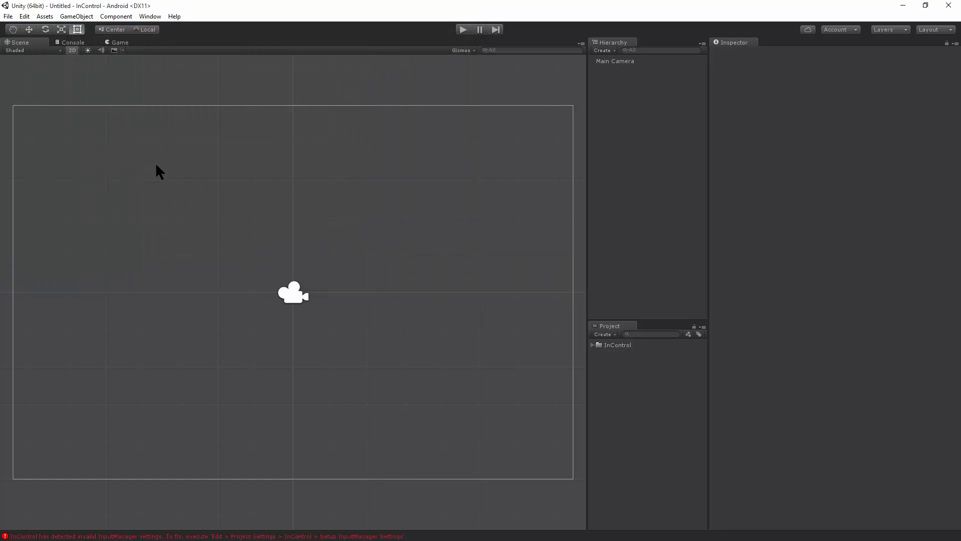
left_click(333, 302)
- Set the Android bundle identifier in the player settings to tv.ouya.examples.unity.incontrol
left_click(8, 16)
left_click(35, 111)
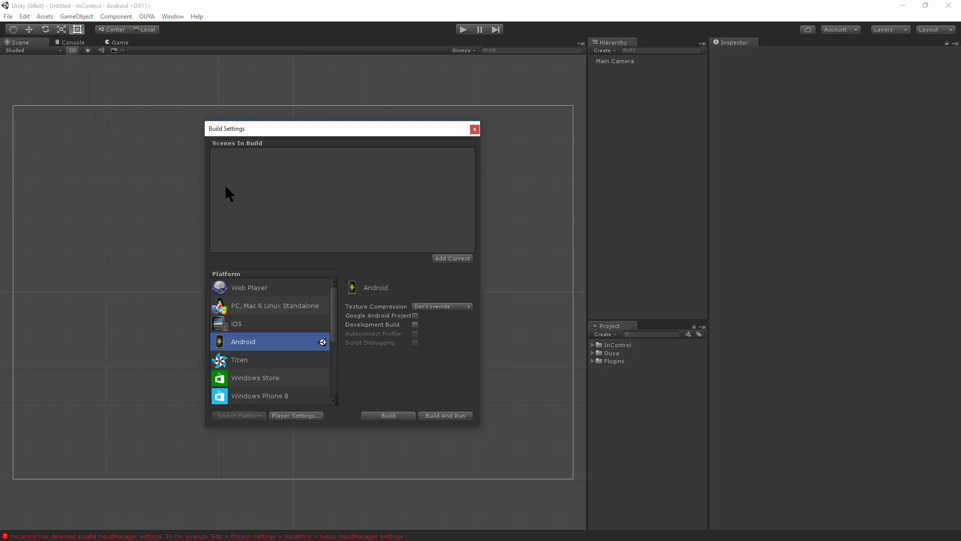
left_click(295, 415)
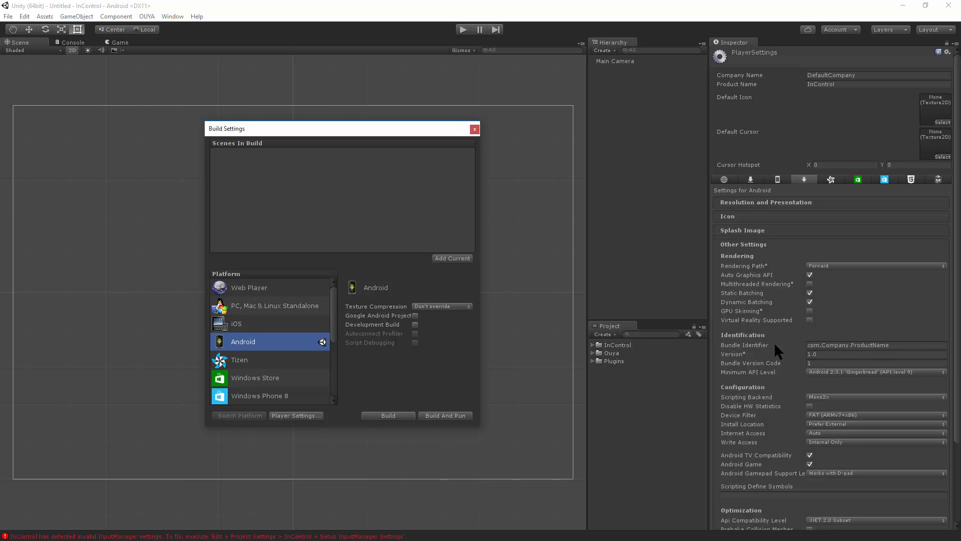
left_click(908, 345)
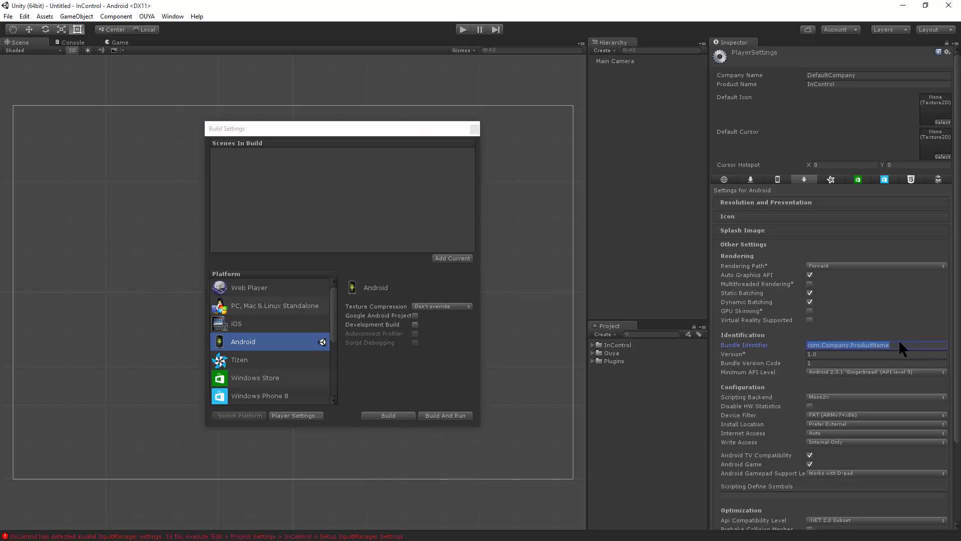
left_click_drag(912, 345, 748, 326)
type("tv")
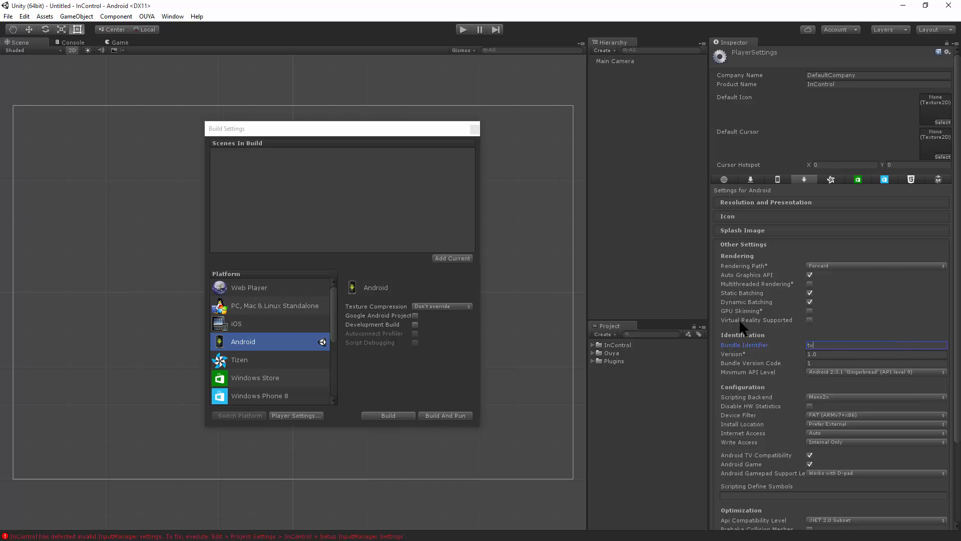
type(".ouya.examples.unity.incontrol")
- Set the minimum API level to Android 4.1 'Jelly Bean' (API level 16) and the device filter to ARMv7
left_click(837, 372)
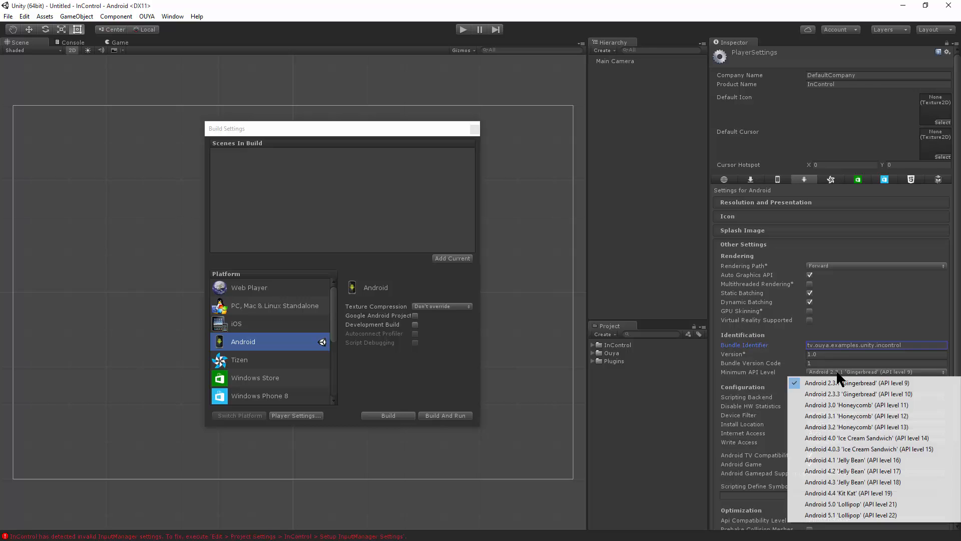
left_click(862, 459)
left_click(846, 415)
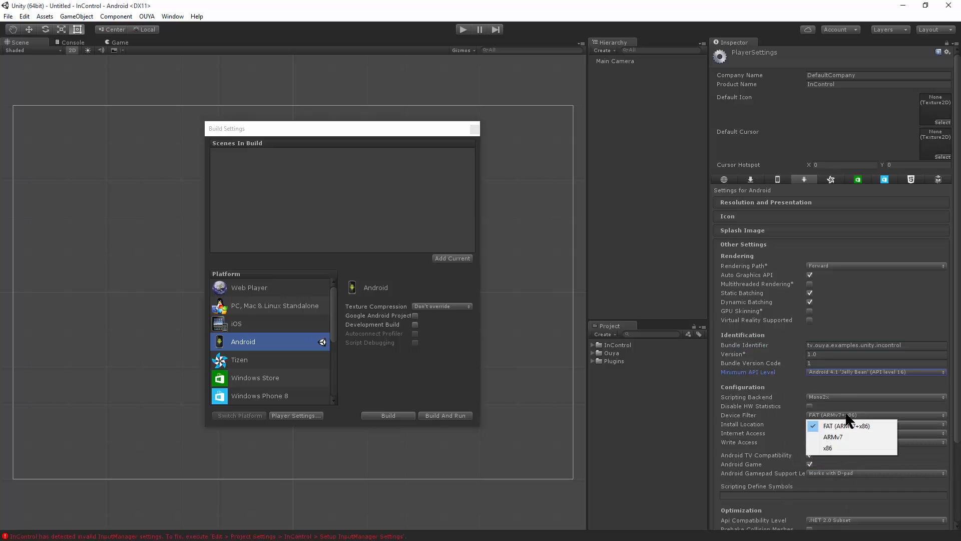
left_click(843, 436)
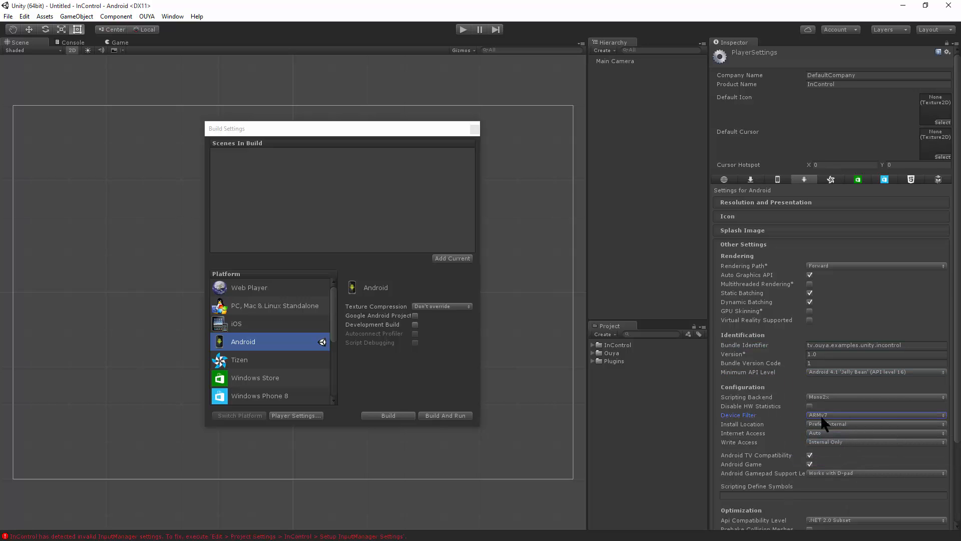
- Add INCONTROL_OUYA as a scripting define symbol for Android
scroll(806, 409, "down", 4)
left_click(788, 396)
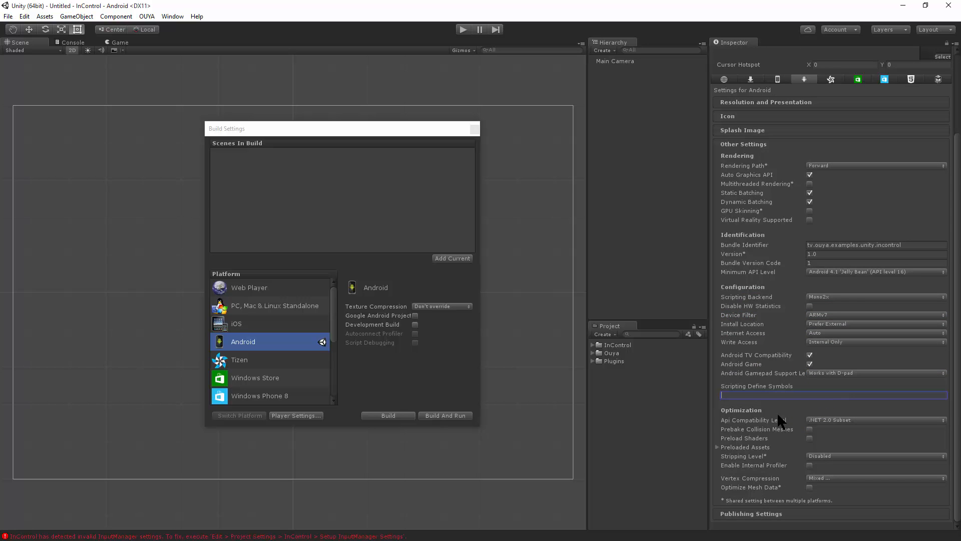
type("INCONTROL_OUYA")
- Open the TouchControls scene from the InControl/Examples/TouchControls folder
left_click(616, 346)
double_click(627, 346)
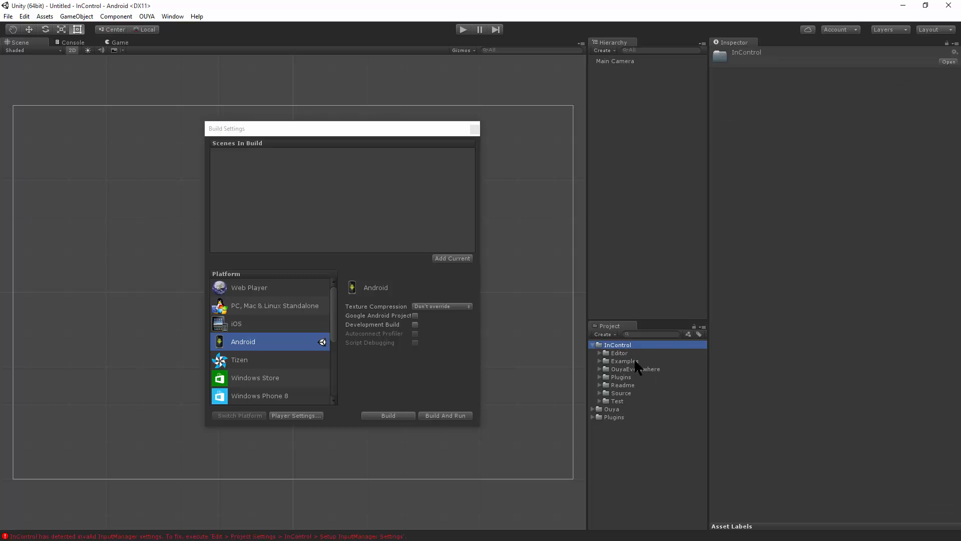
double_click(632, 361)
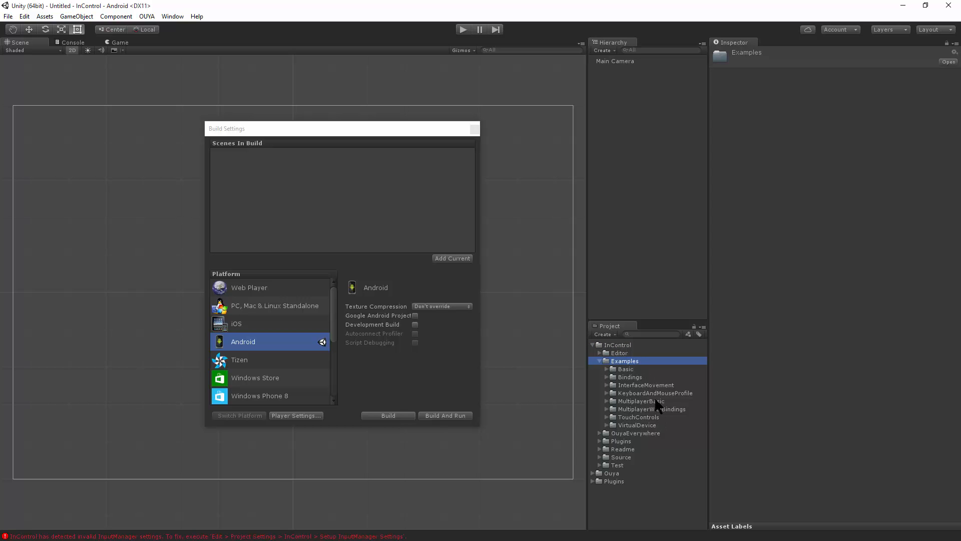
left_click(646, 417)
double_click(659, 421)
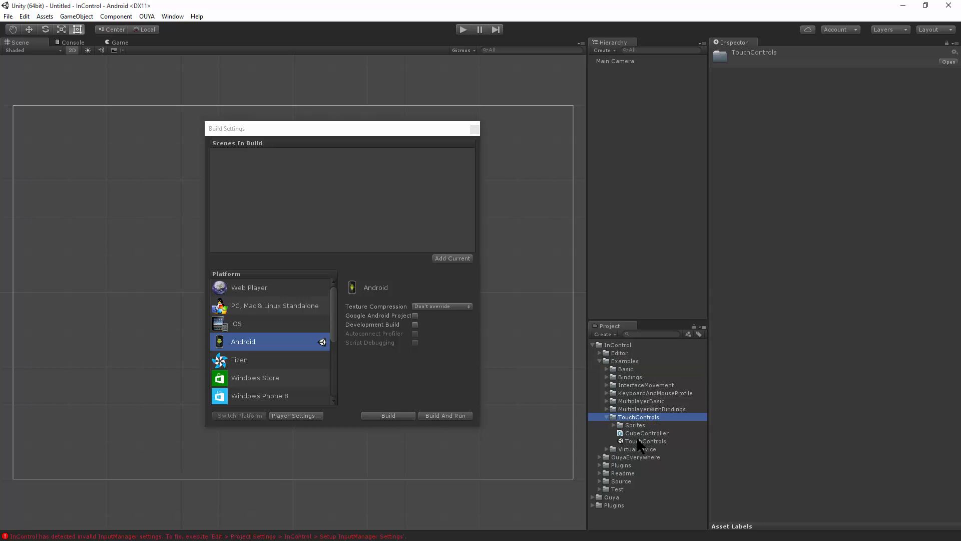
double_click(641, 441)
- Run the TouchControls scene in play mode to check the cube and on-screen controls, and stop it
left_click(463, 29)
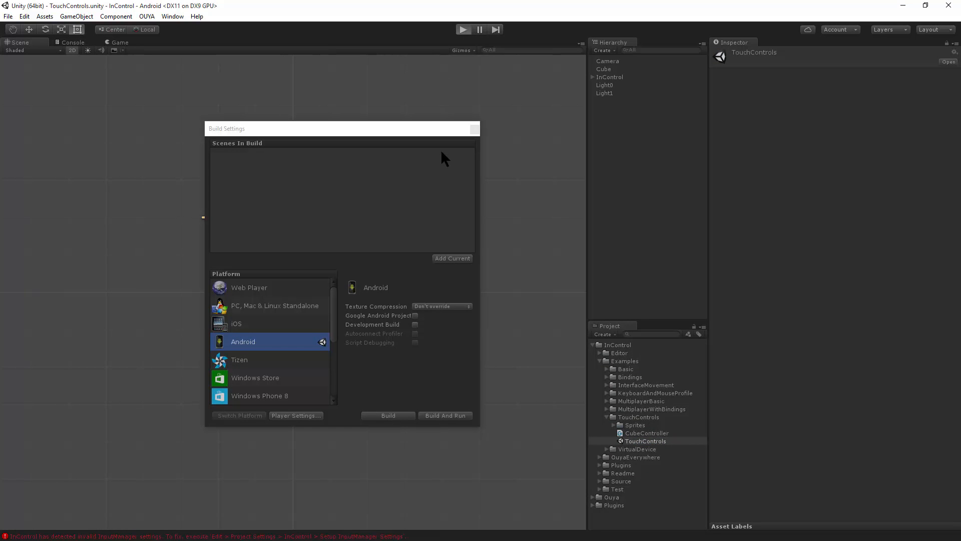
left_click_drag(440, 133, 719, 137)
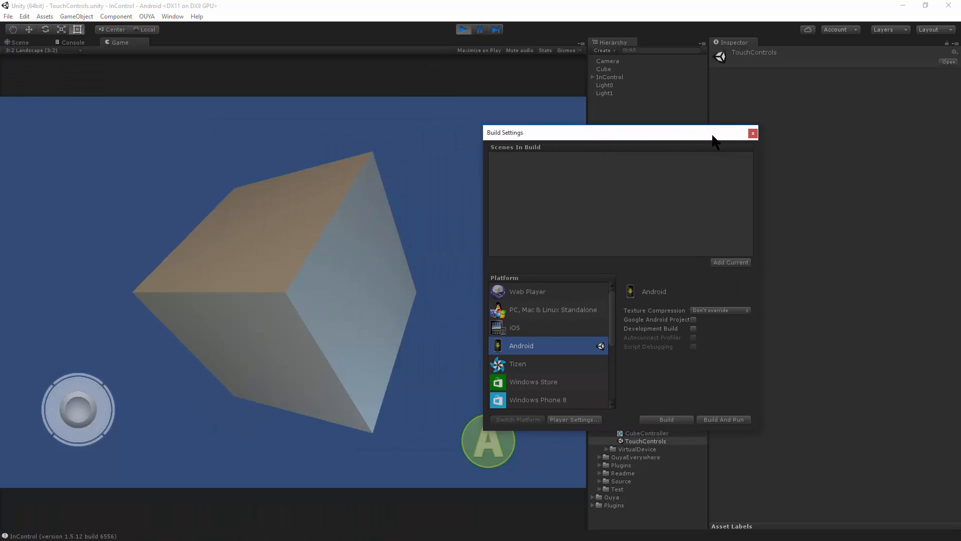
left_click(149, 219)
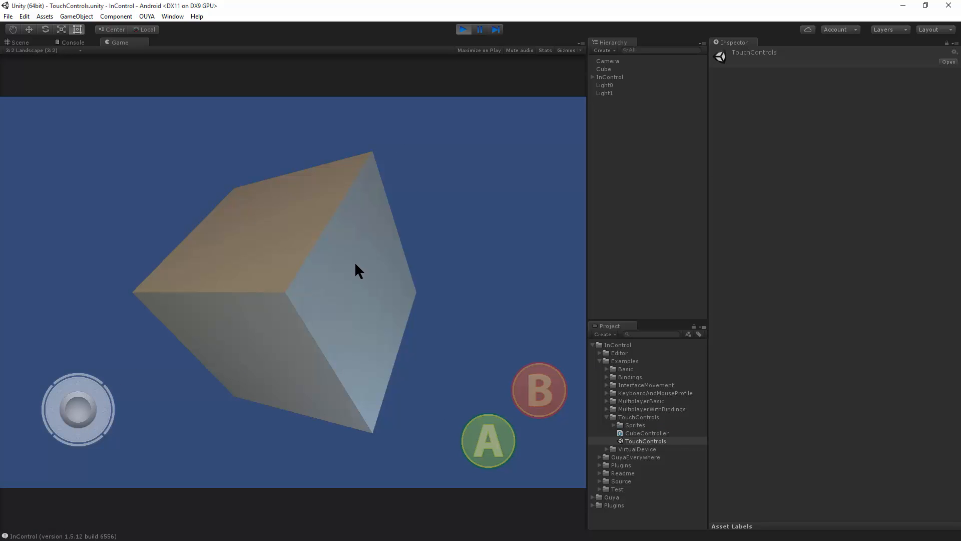
left_click(464, 29)
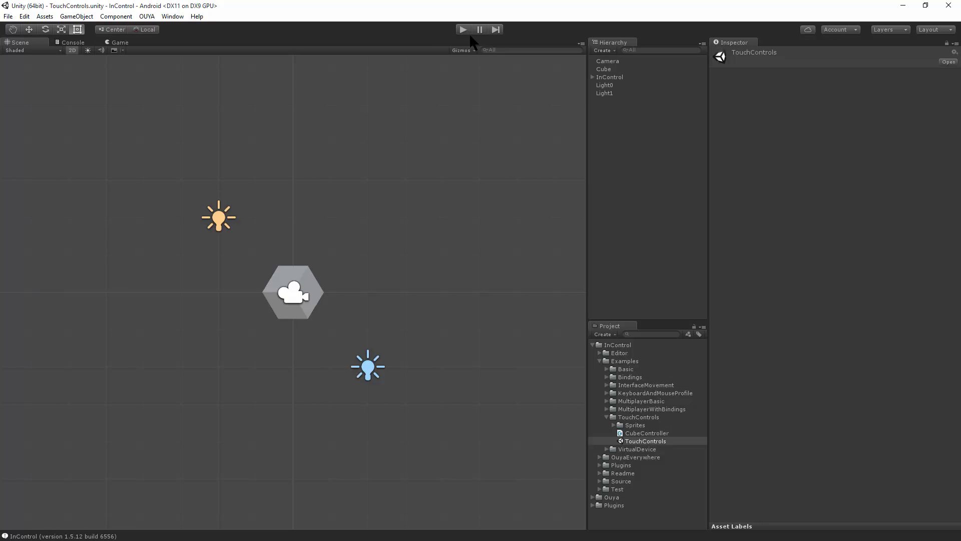
- Add the open TouchControls scene to the scenes in the Android build
left_click(8, 16)
left_click(32, 112)
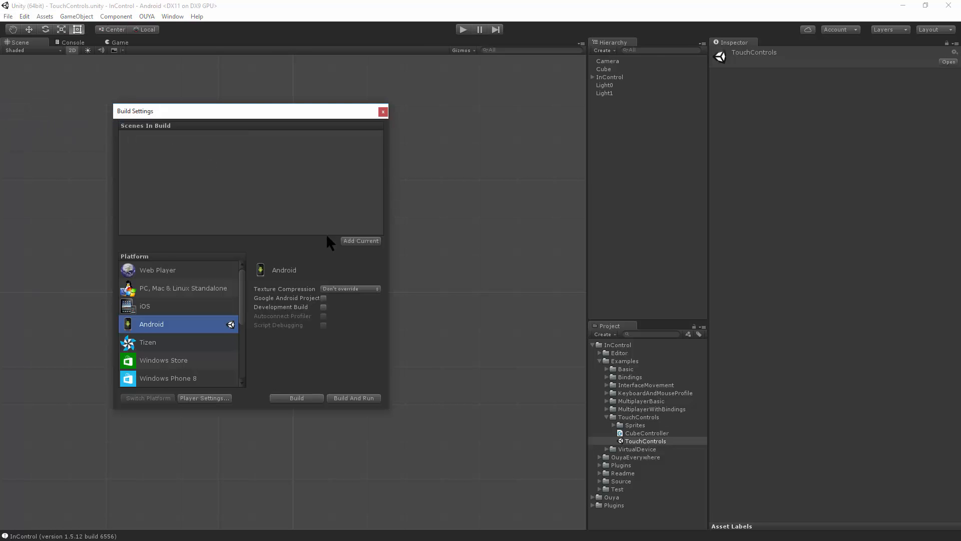
left_click(359, 241)
- Create an empty game object in the scene and name it OuyaGameObject
left_click(665, 163)
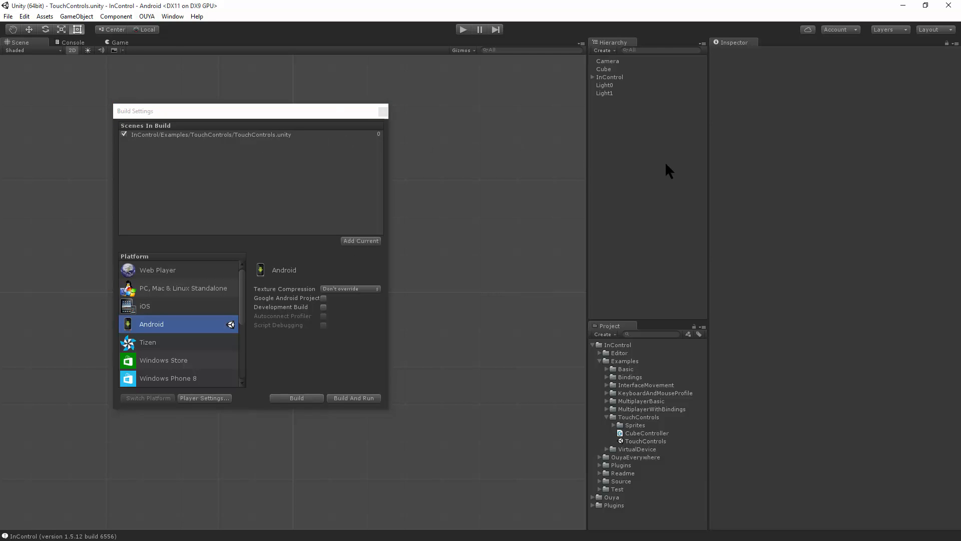
left_click(73, 17)
left_click(78, 29)
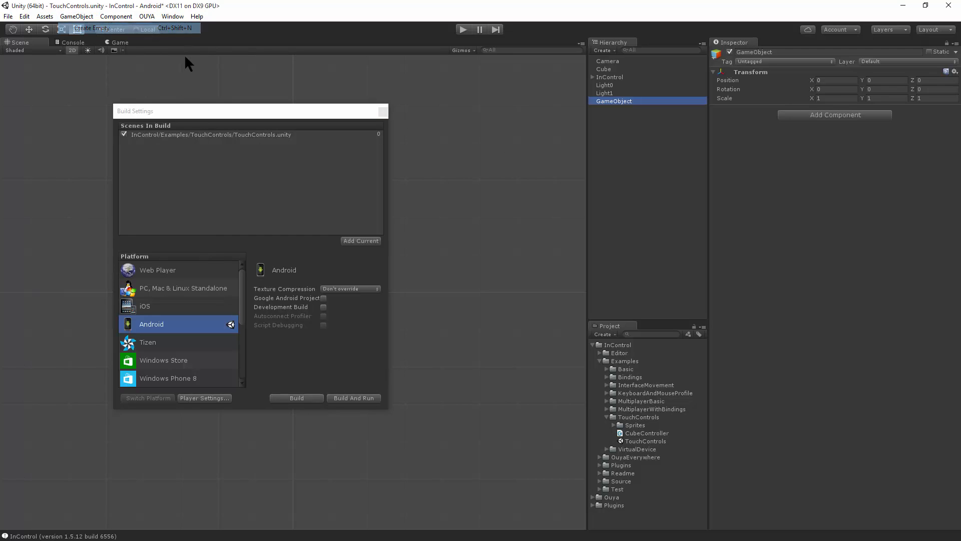
key("F2")
key("Home")
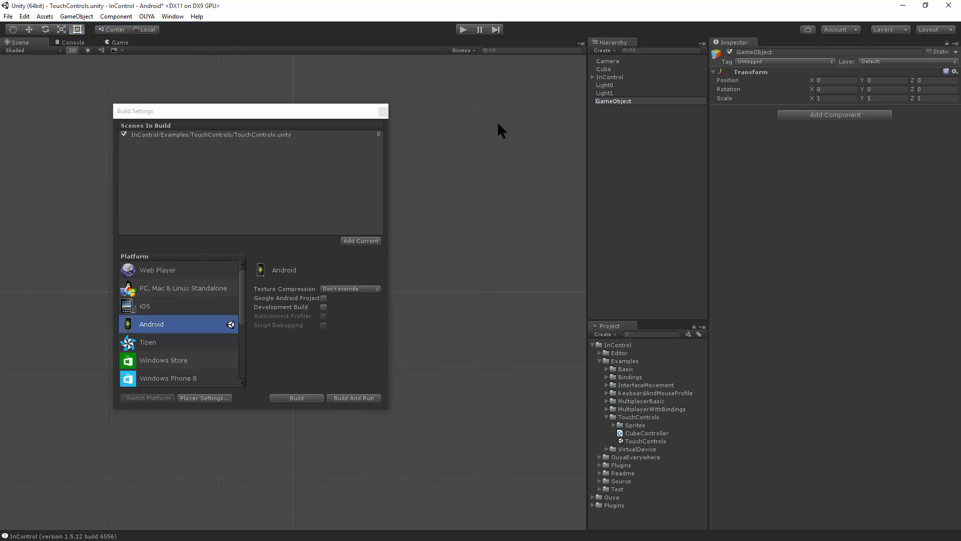
type("Ouya")
key("Return")
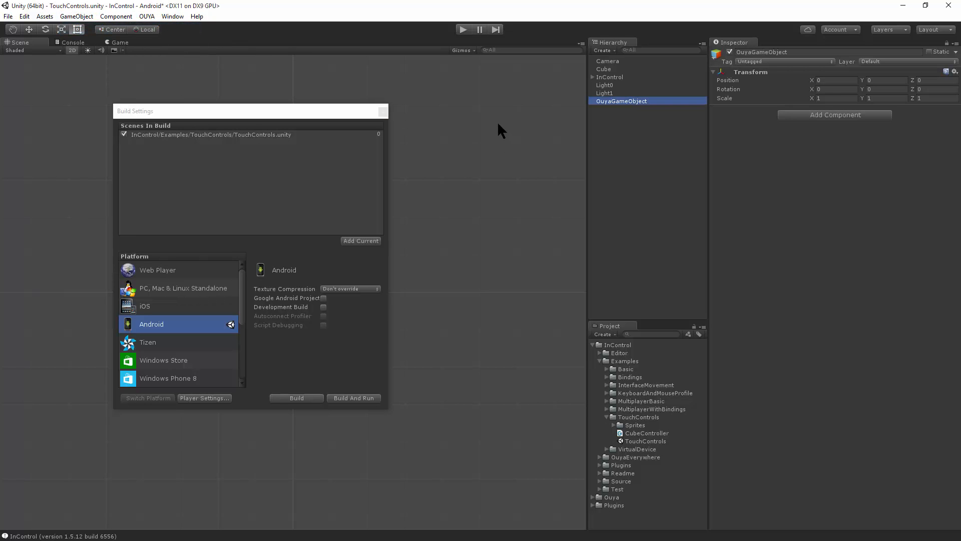
- Add the Ouya Game Object script component to OuyaGameObject
left_click(839, 116)
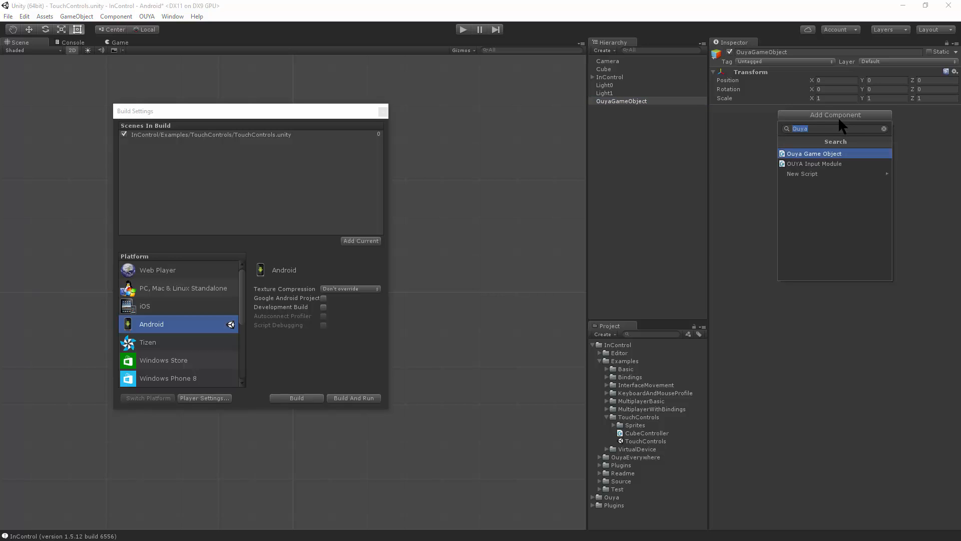
type("Ouya")
left_click(807, 154)
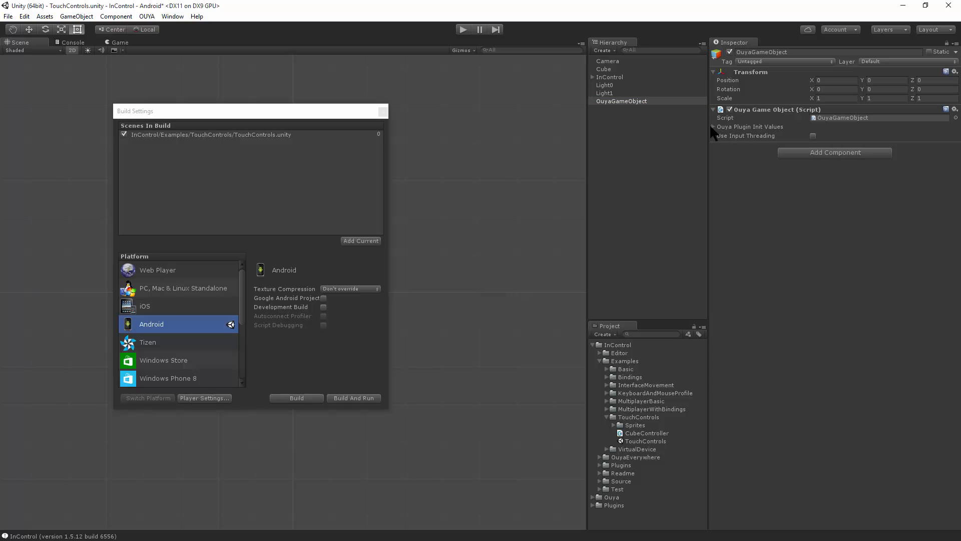
- Examine the tv.ouya.developer_id entry in the Ouya plugin init values and the bundle identifier in the player settings
left_click(714, 127)
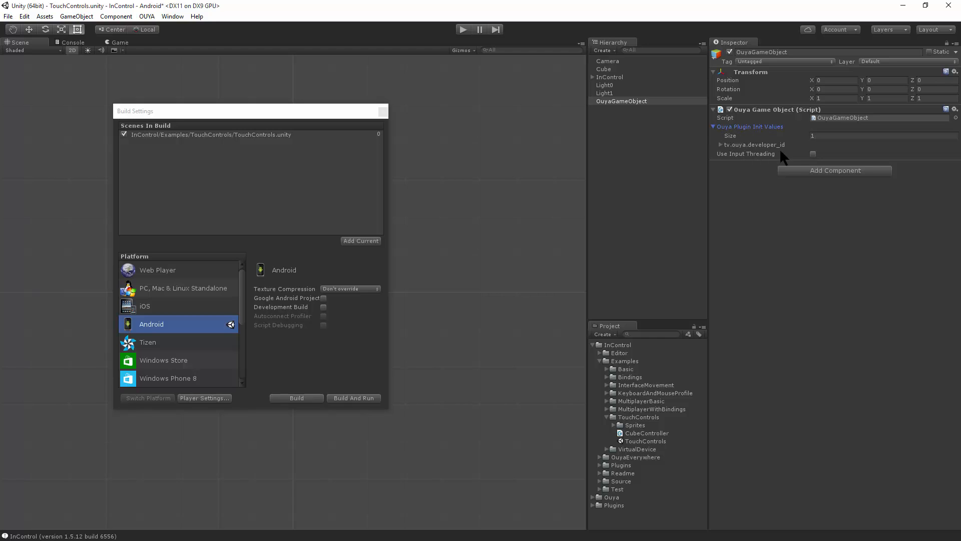
left_click(721, 145)
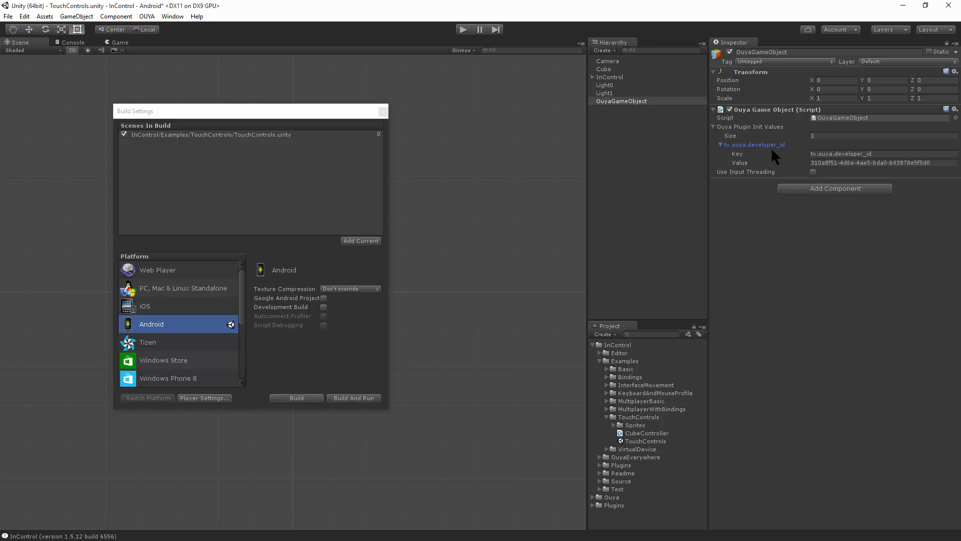
left_click(870, 163)
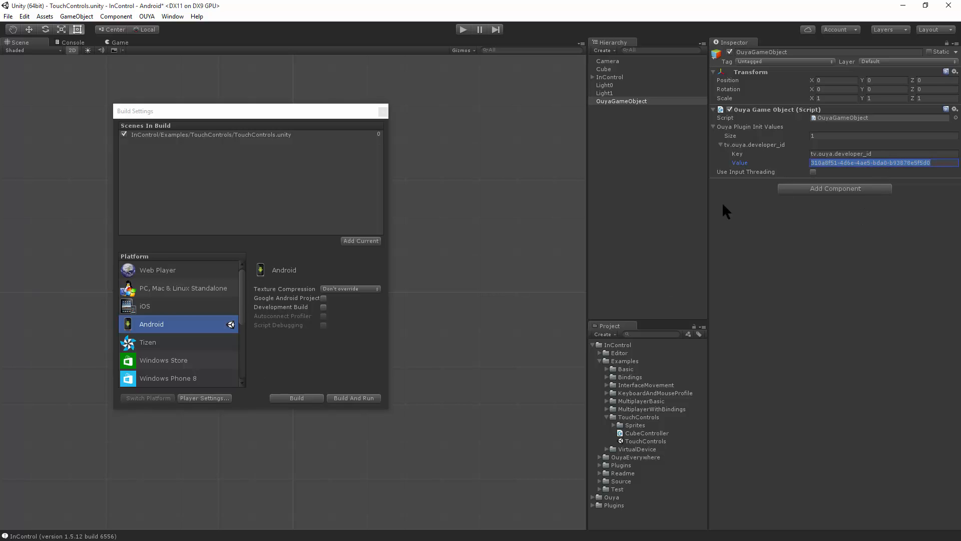
left_click(202, 397)
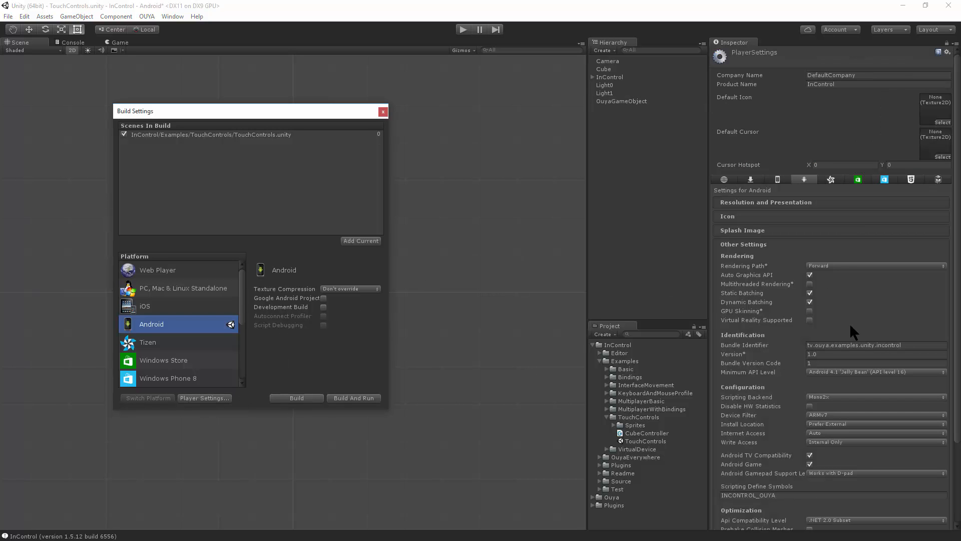
left_click(864, 345)
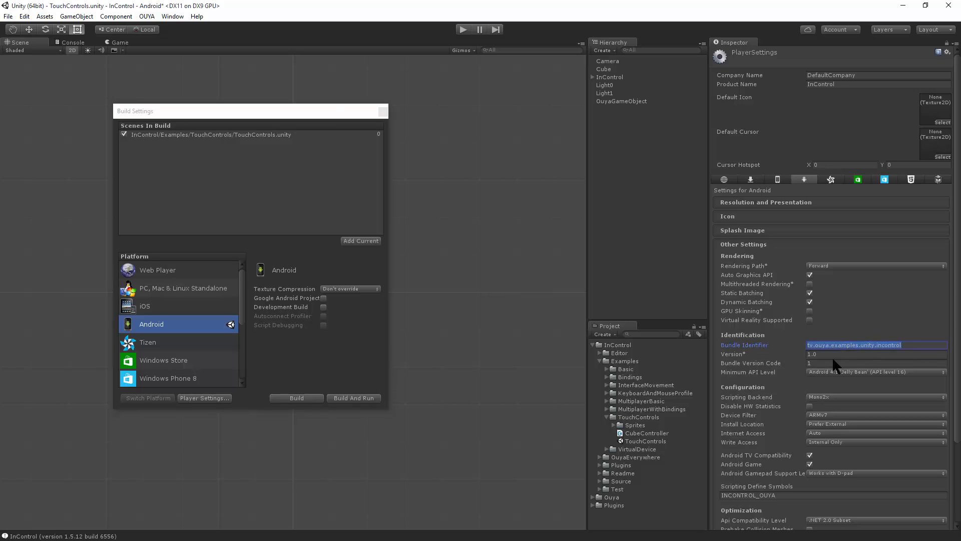
- Locate the signing key file in the Plugins/Android/assets folder of the project
left_click(611, 506)
key("Right")
key("Down")
key("Right")
scroll(654, 496, "down", 3)
key("Down")
key("Right")
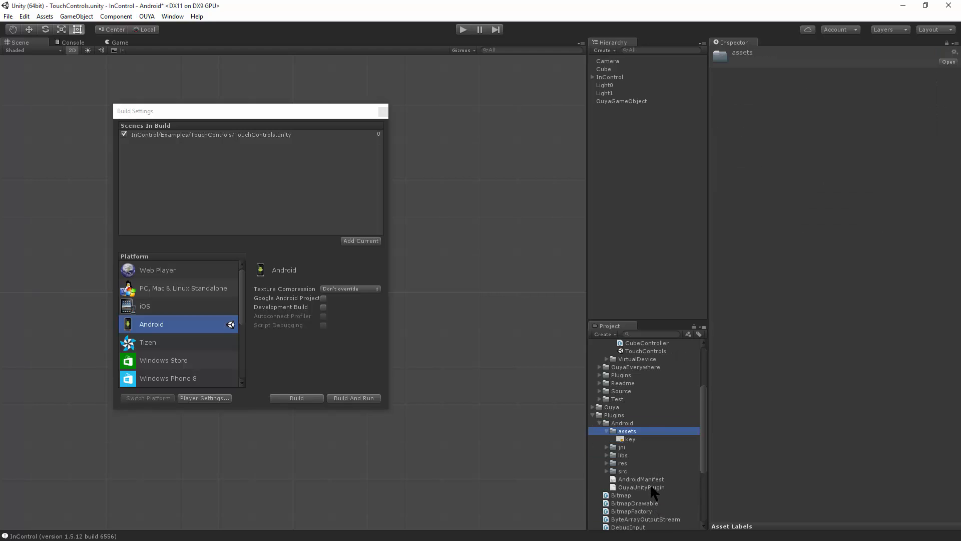
left_click(632, 439)
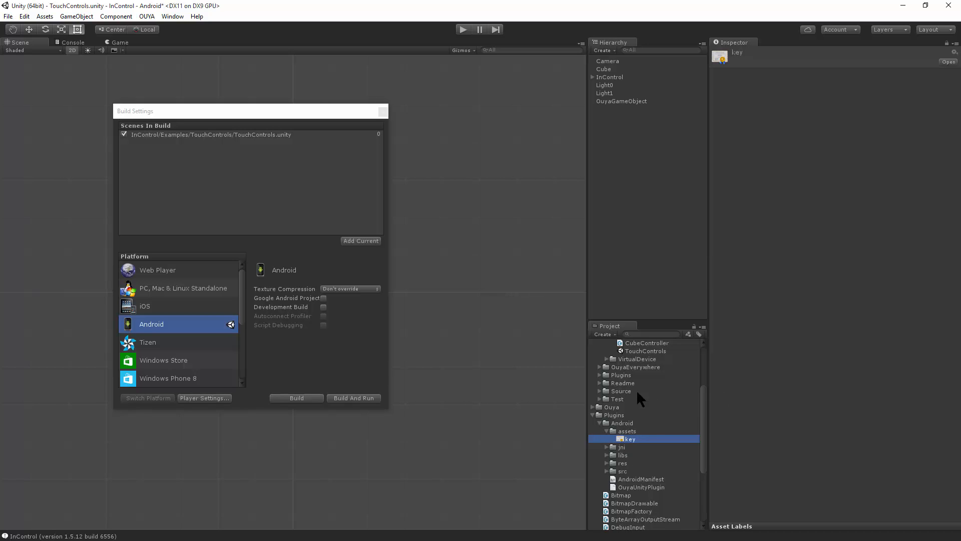
scroll(637, 392, "up", 3)
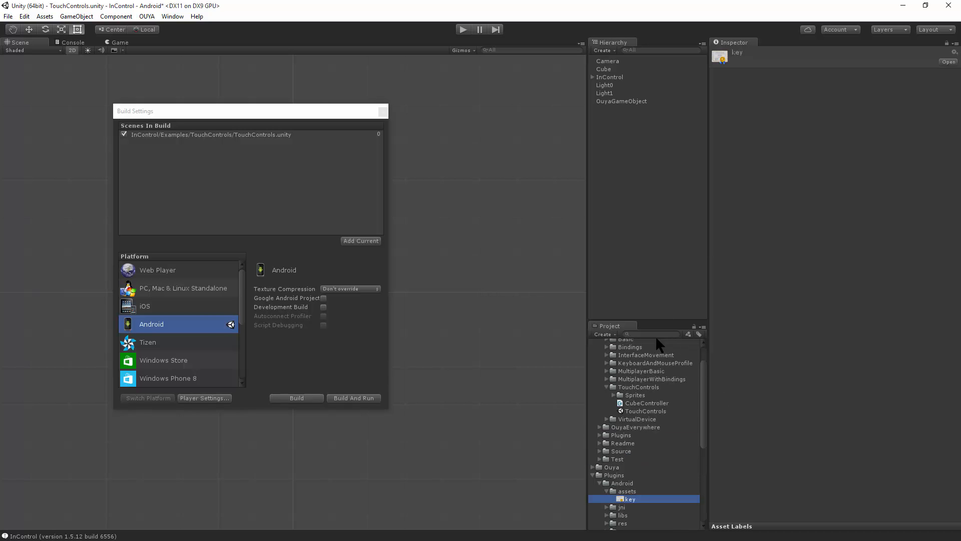
- Save the scene, and build and run the Android project as InControl.apk
left_click(631, 101)
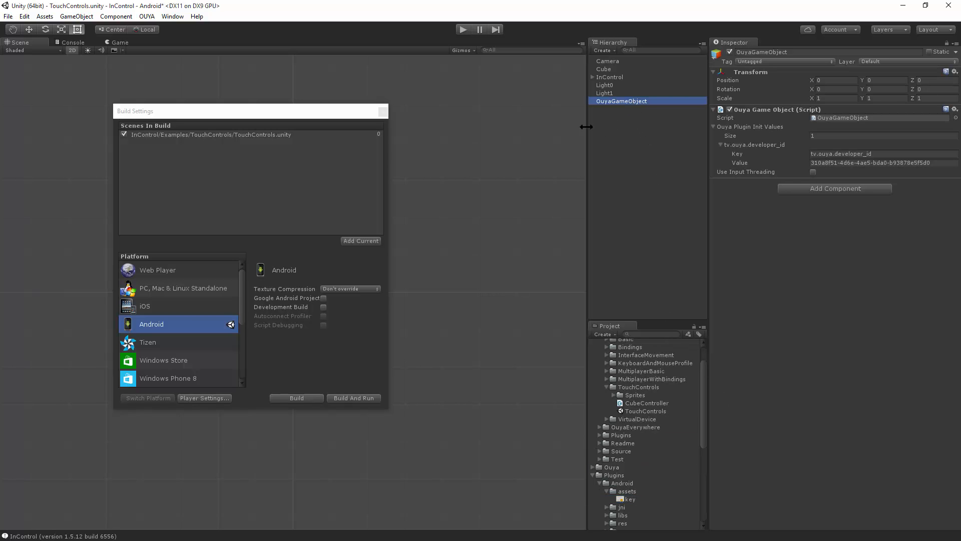
key("ctrl+s")
left_click(358, 398)
type("InContr")
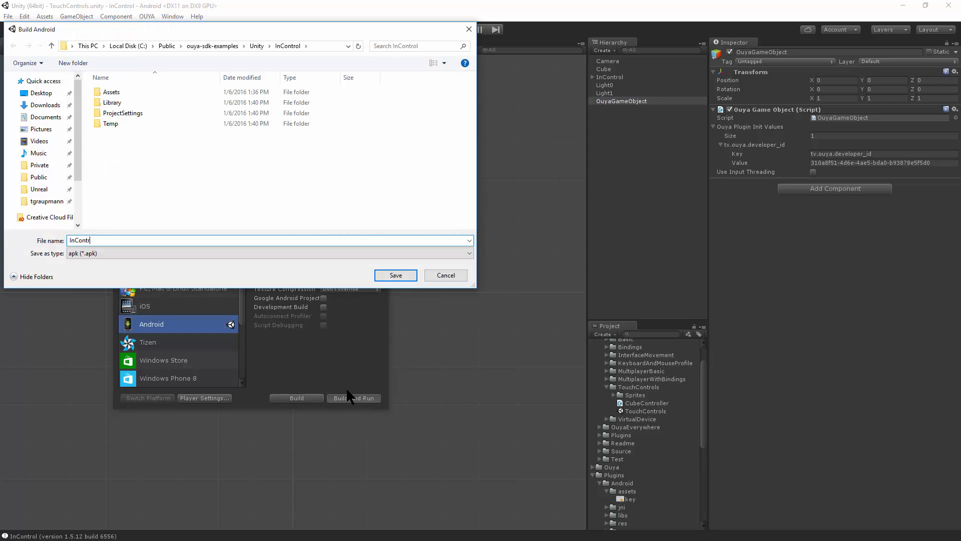
type("ol.apk")
key("Return")
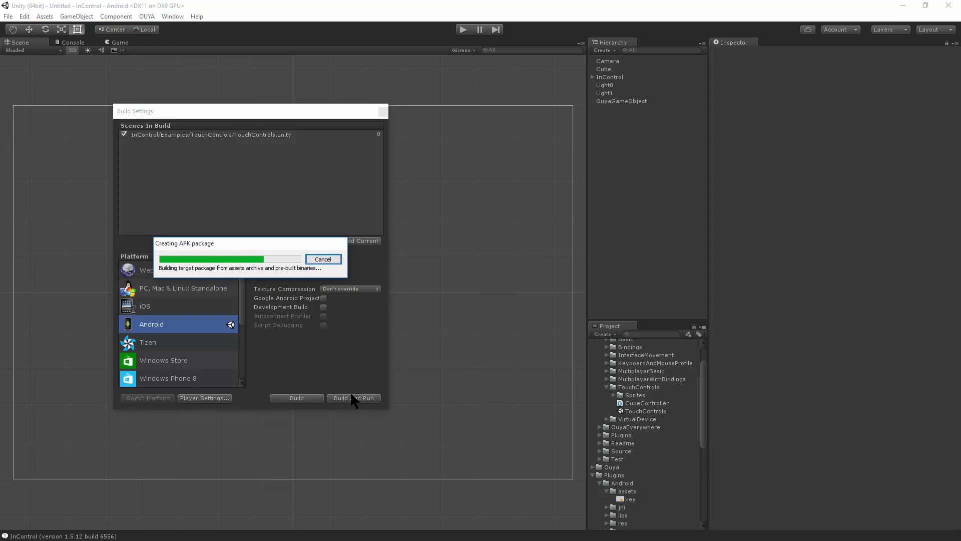